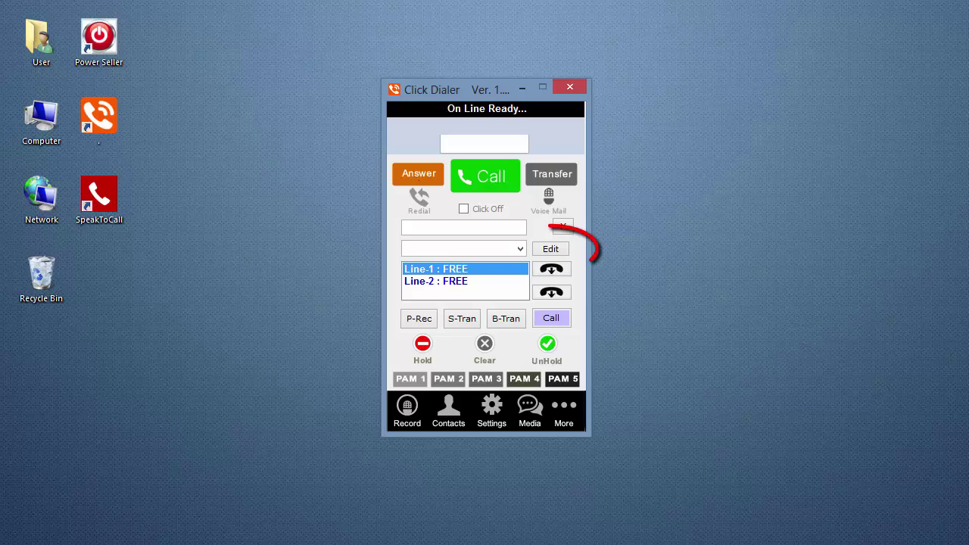
Create a new, empty transfer.txt in C:\PowerDialer\bin from the dialer's Edit button
click(558, 249)
drag(456, 92, 748, 118)
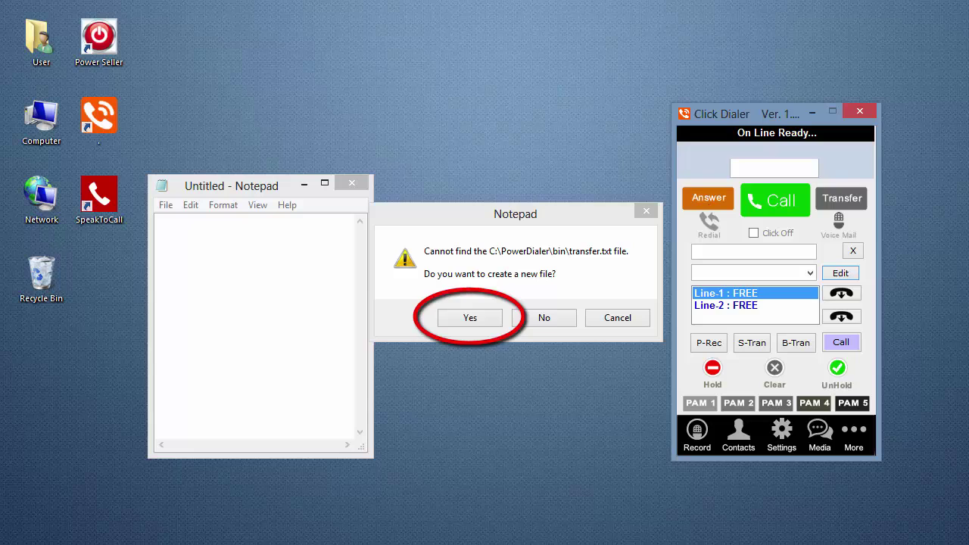
click(478, 316)
drag(742, 114, 479, 96)
Enter two transfer contacts in transfer.txt, each a 10-digit phone number, a space, and an agent name
click(184, 231)
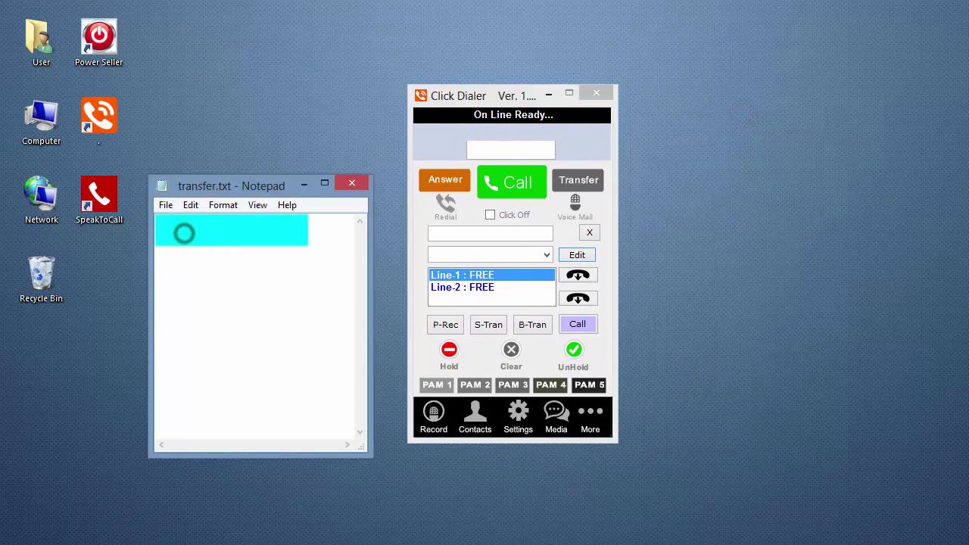
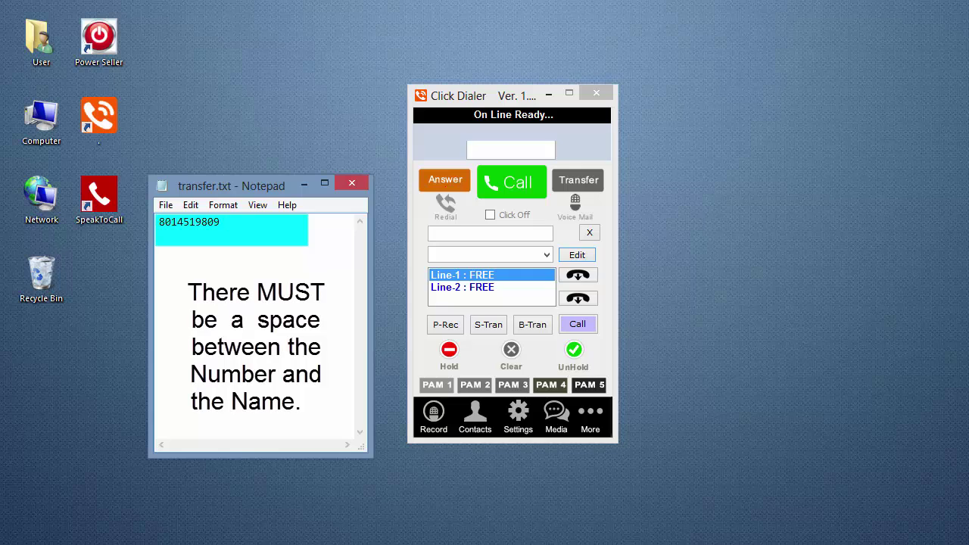
text( Lexi)
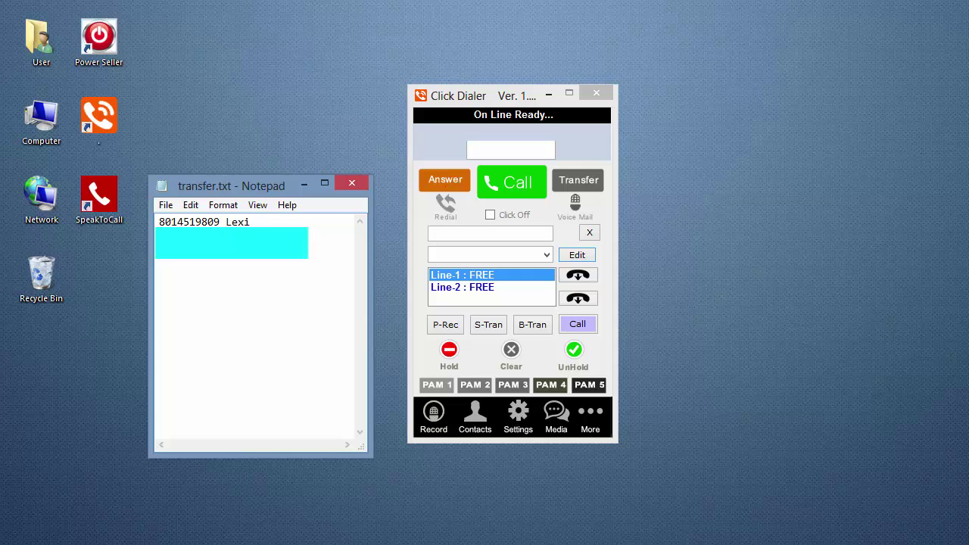
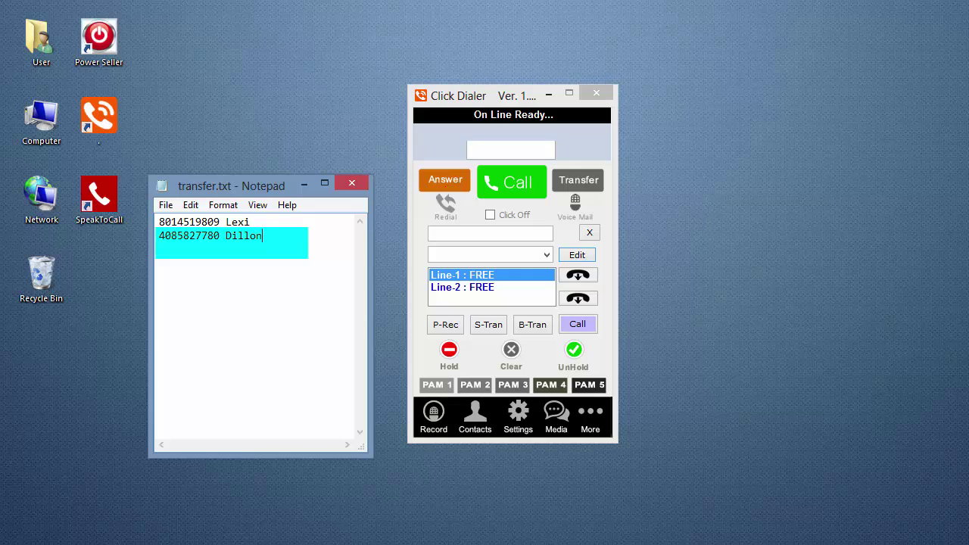
key(Return)
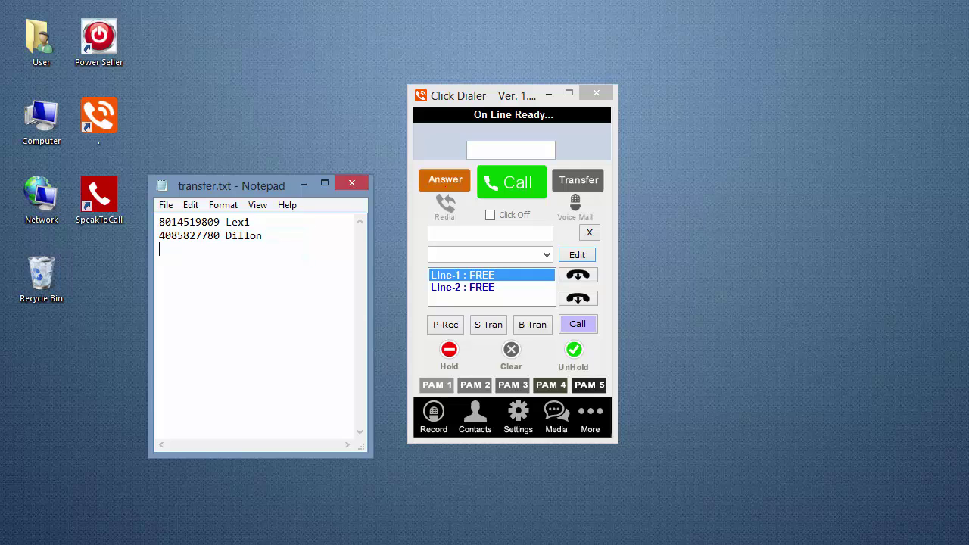
Save transfer.txt, close Notepad, and return the dialer from its transfer panel to the keypad
click(163, 210)
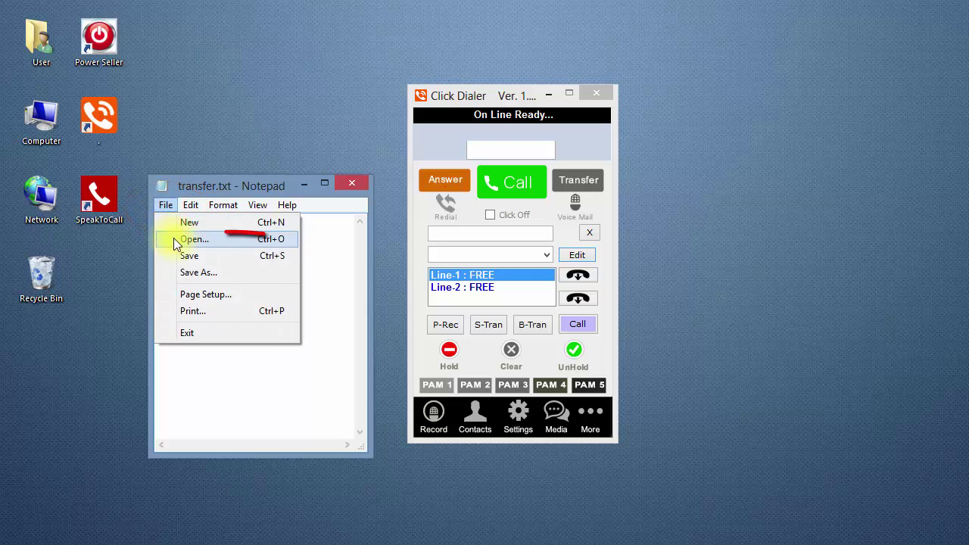
click(207, 259)
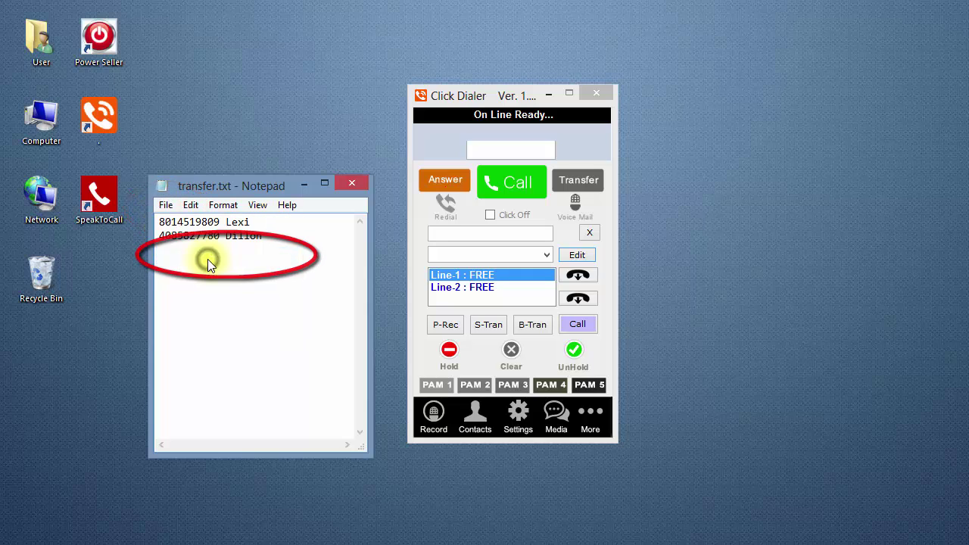
click(345, 183)
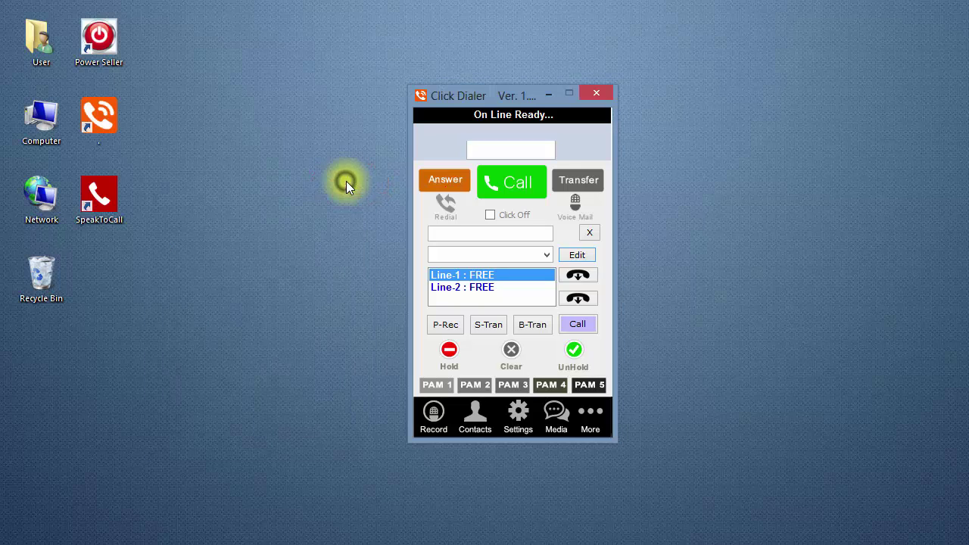
click(591, 233)
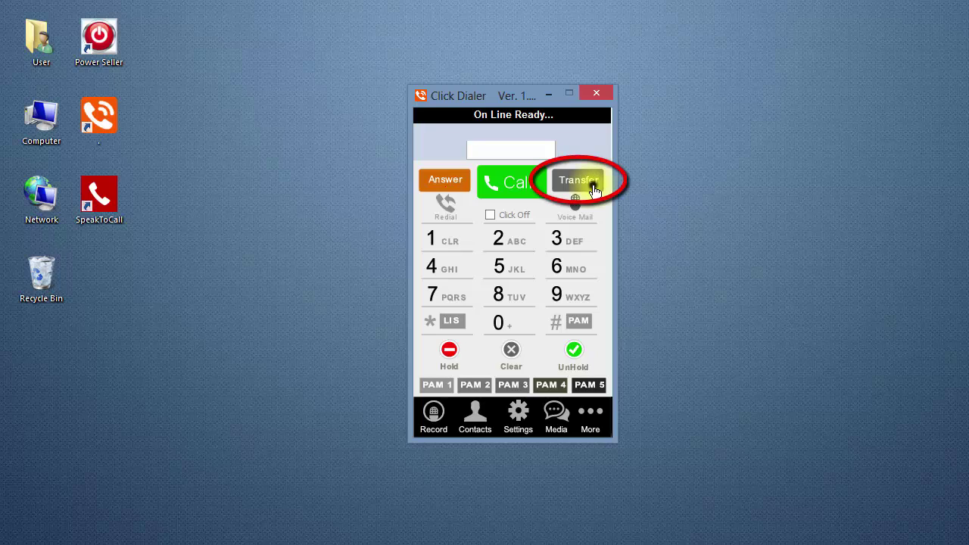
Open the dialer's transfer panel and confirm both saved contacts appear in the dropdown
click(593, 189)
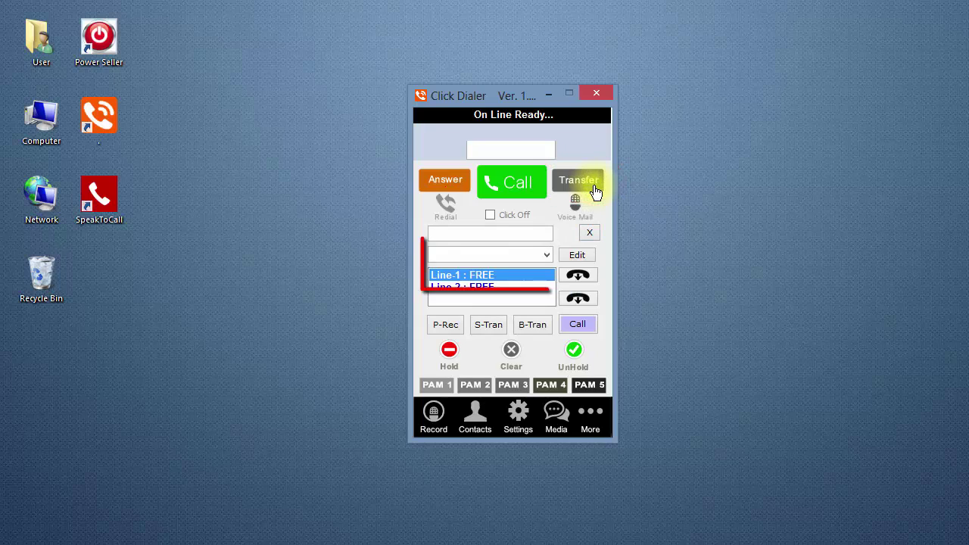
click(546, 257)
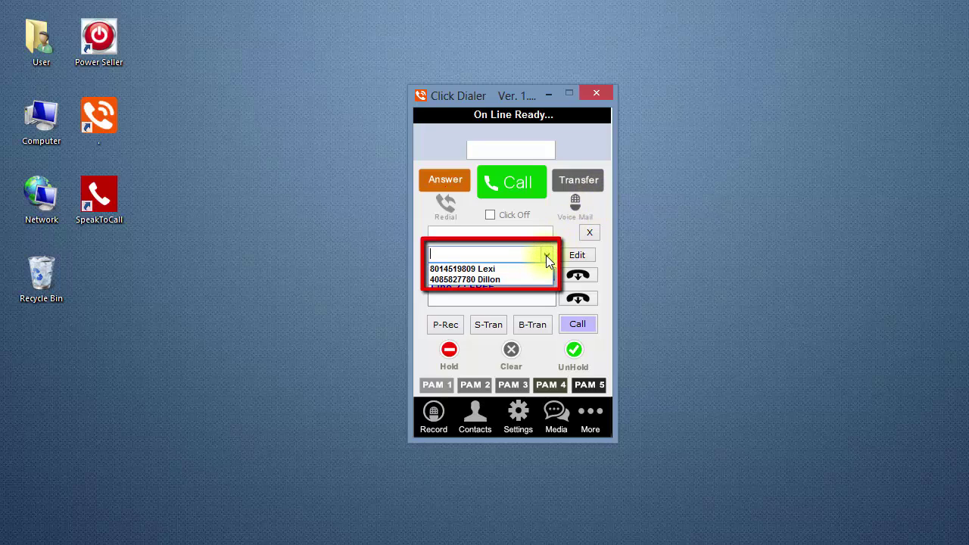
click(545, 255)
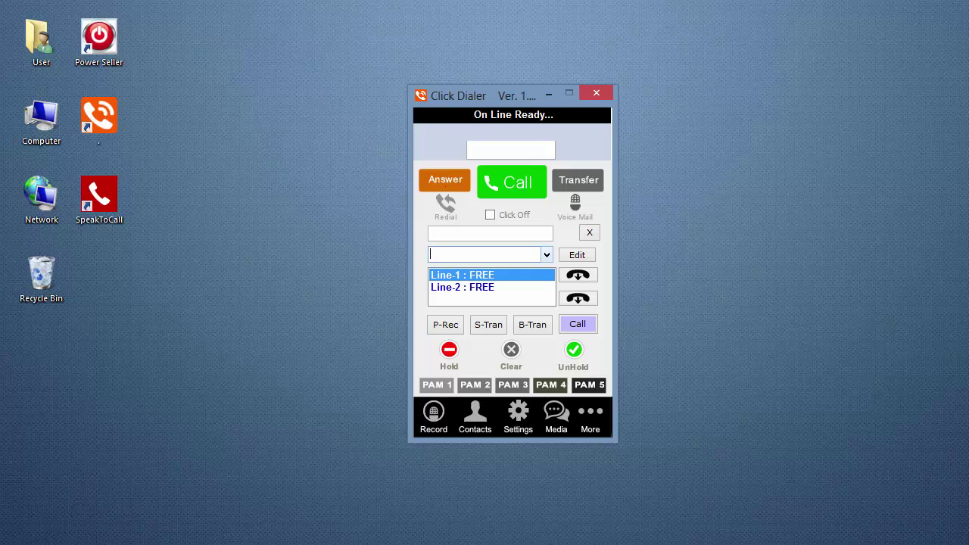
Blind-transfer the live call to the first saved contact using B-Tran
click(595, 234)
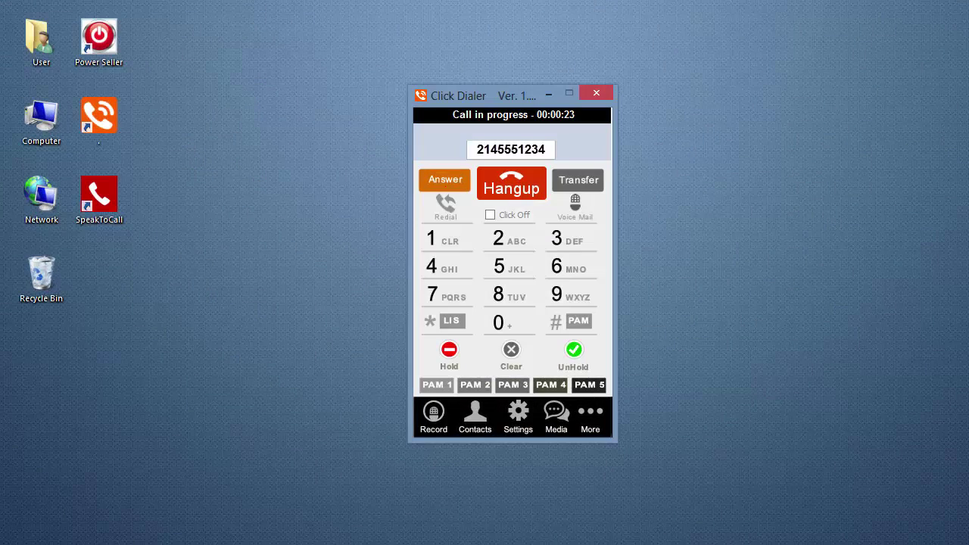
click(595, 184)
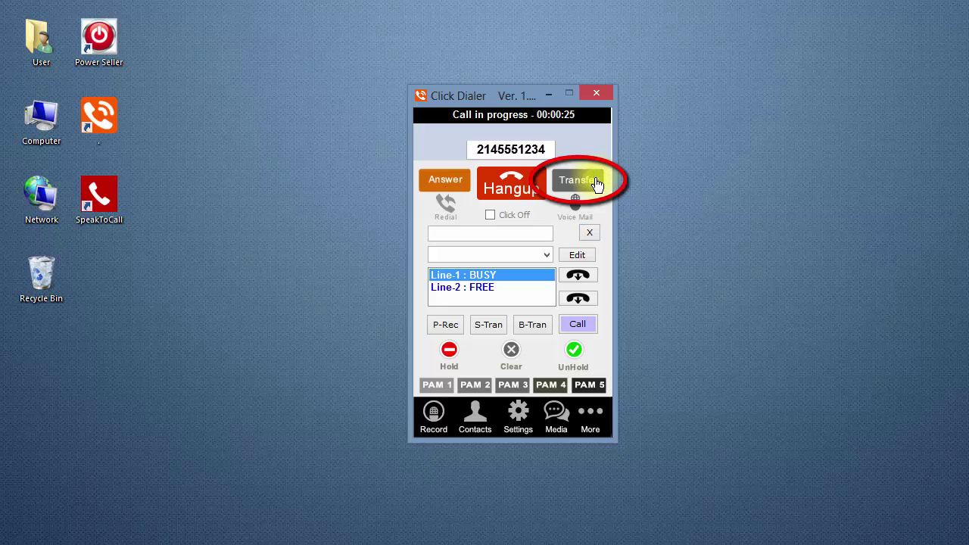
click(546, 259)
click(540, 265)
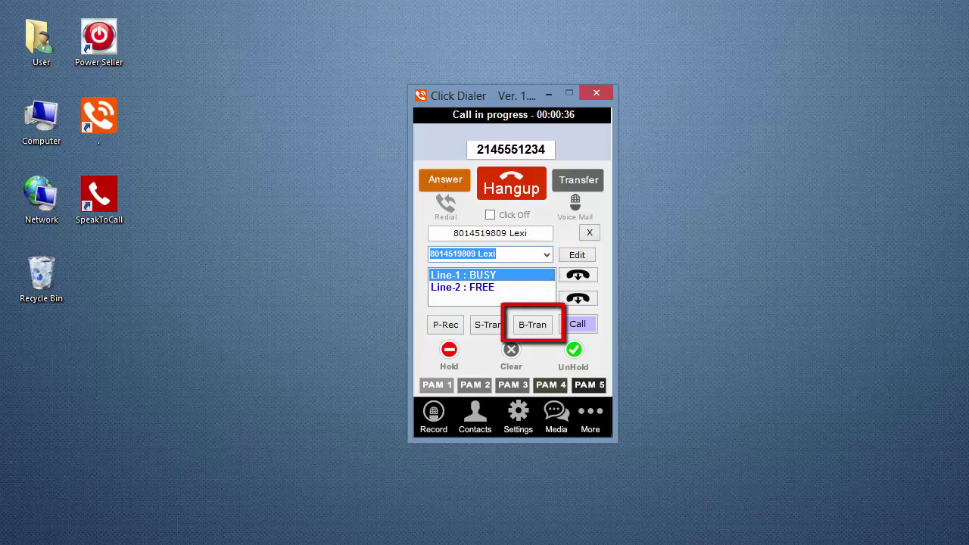
click(533, 324)
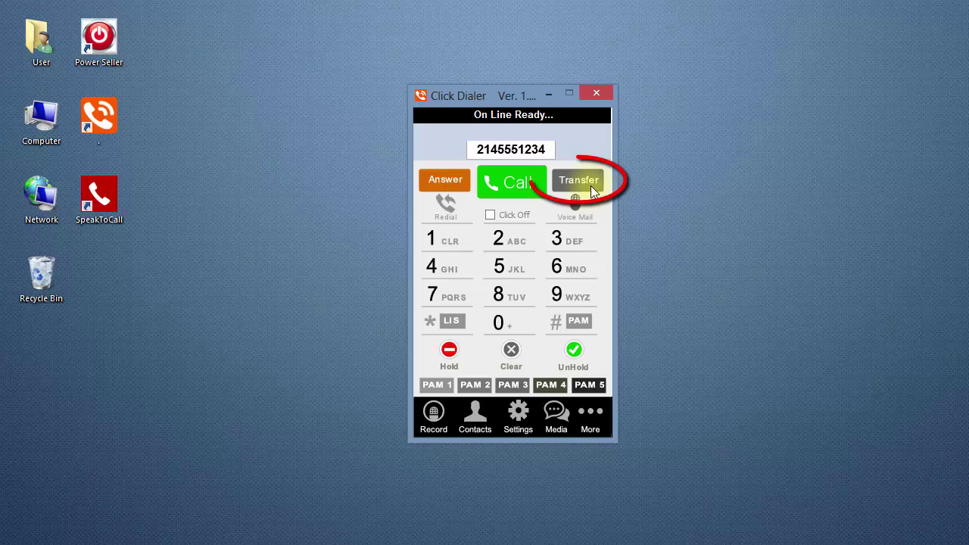
Open the transfer panel during the new call, holding Line-1 with the first contact as target
click(588, 183)
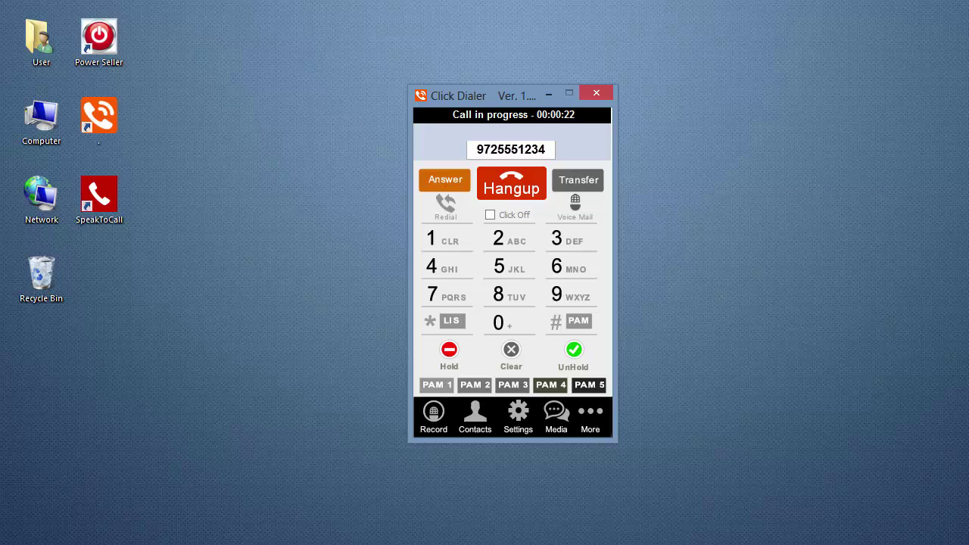
click(590, 186)
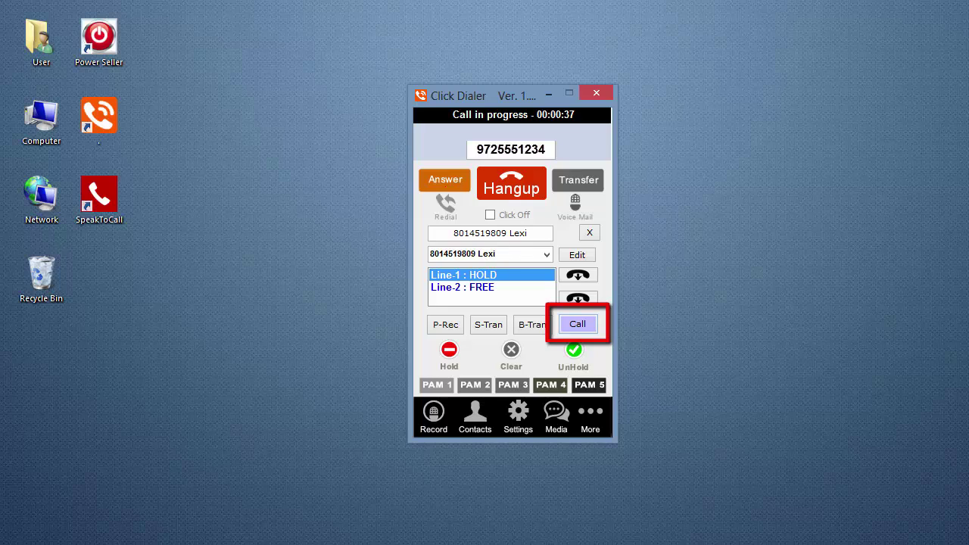
Dial the first contact on Line-2 and complete the supervised transfer with S-Tran
click(581, 321)
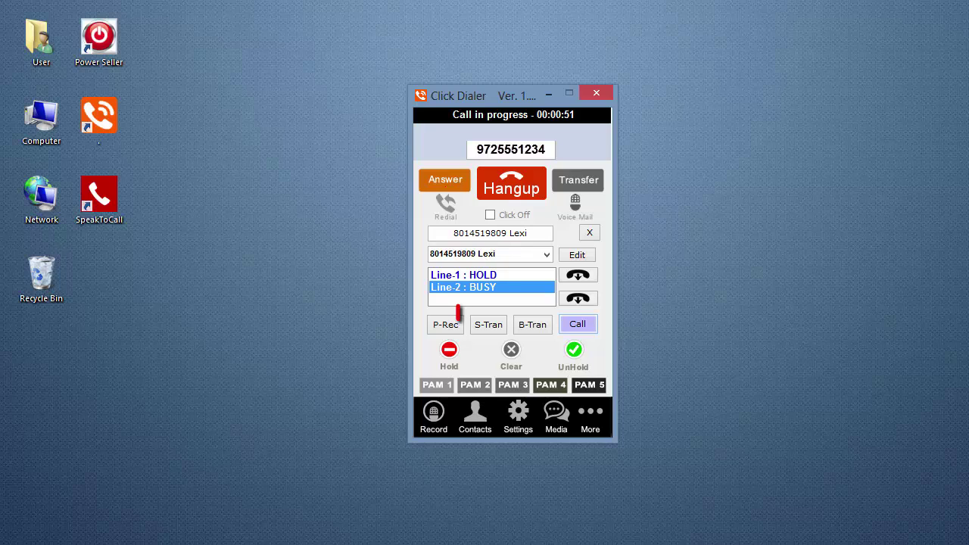
click(486, 328)
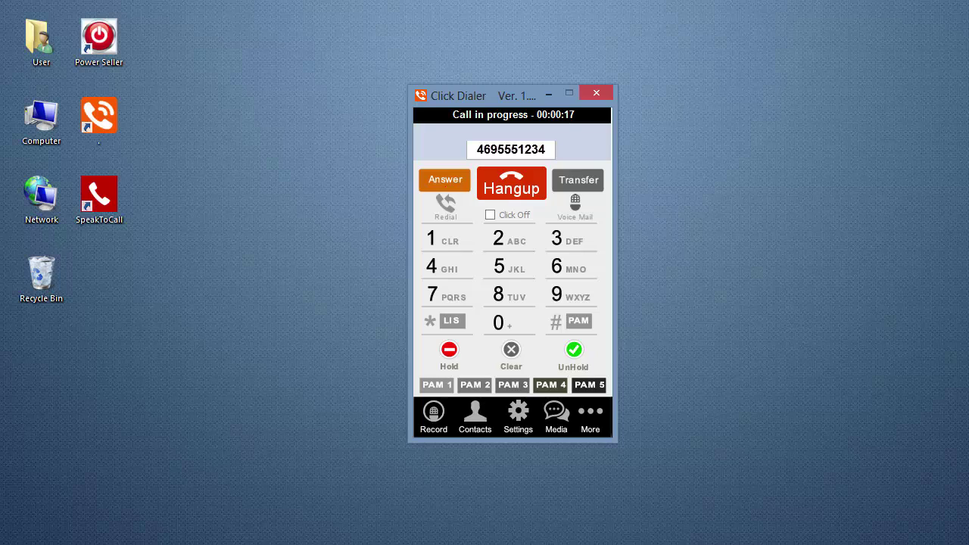
Put the current caller on hold and dial the second saved contact on a free line
click(595, 185)
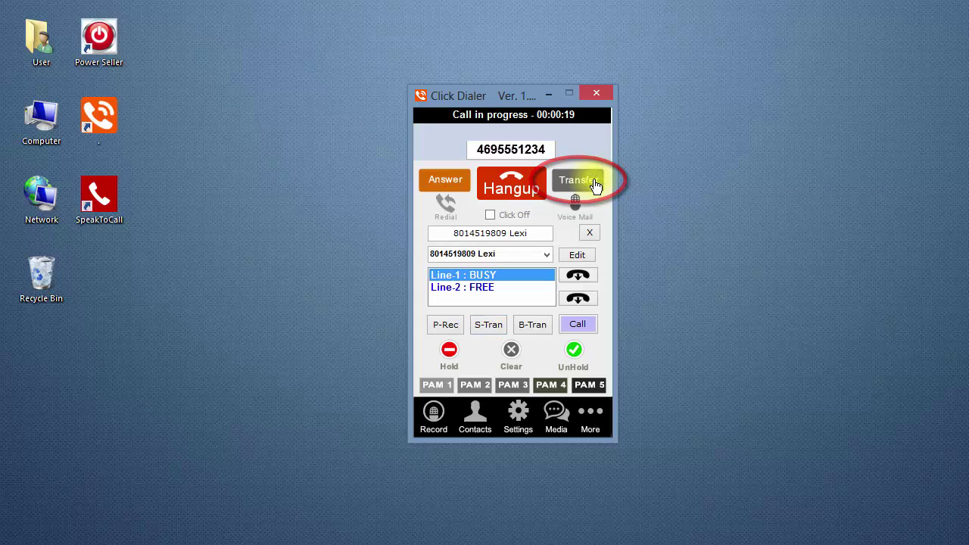
click(450, 352)
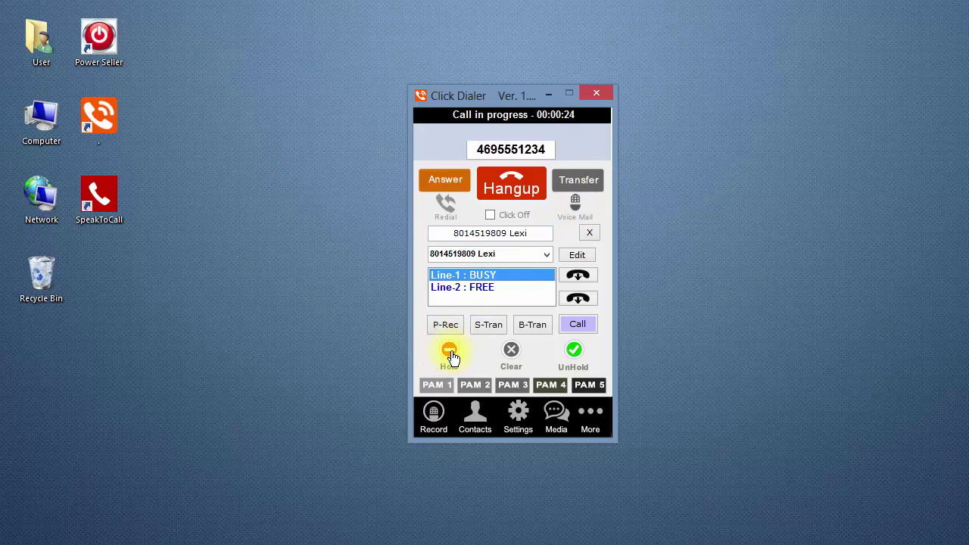
click(550, 261)
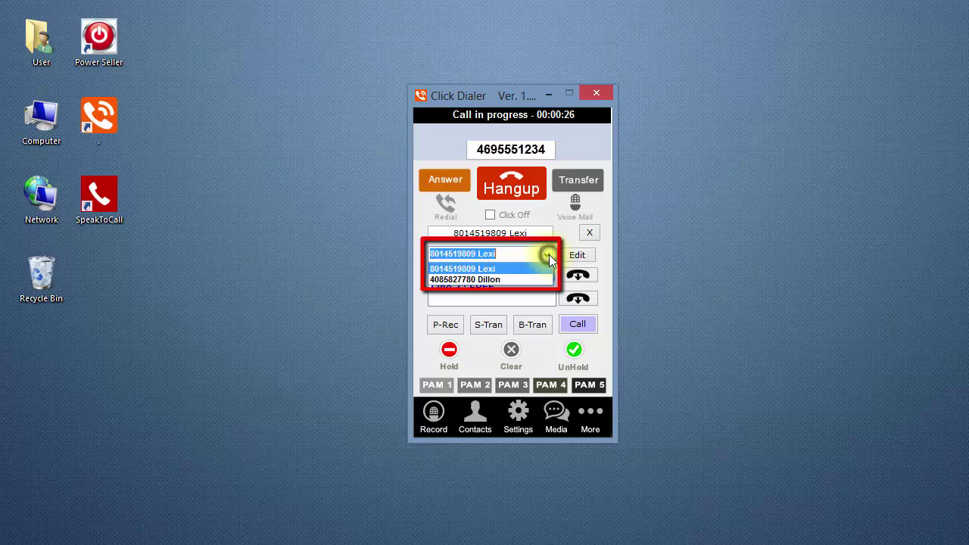
click(533, 280)
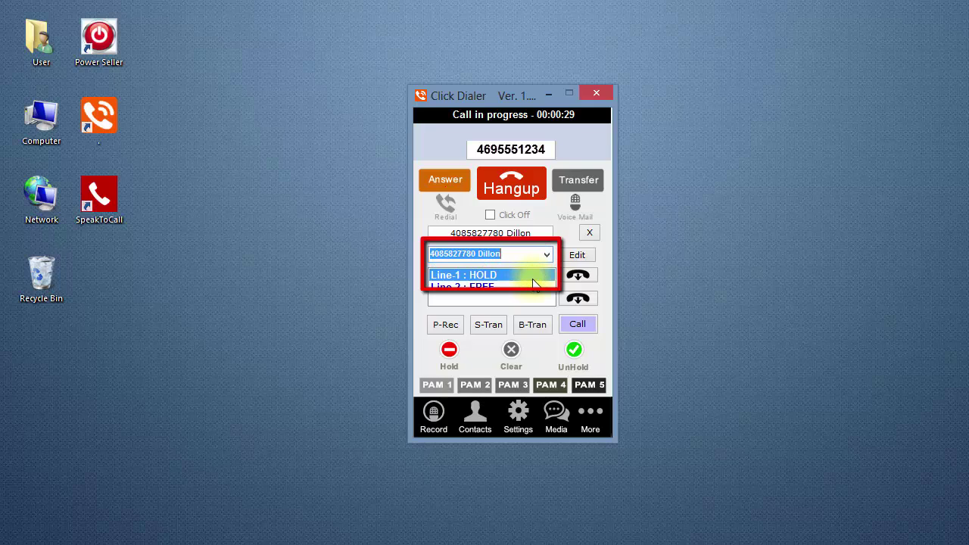
click(578, 324)
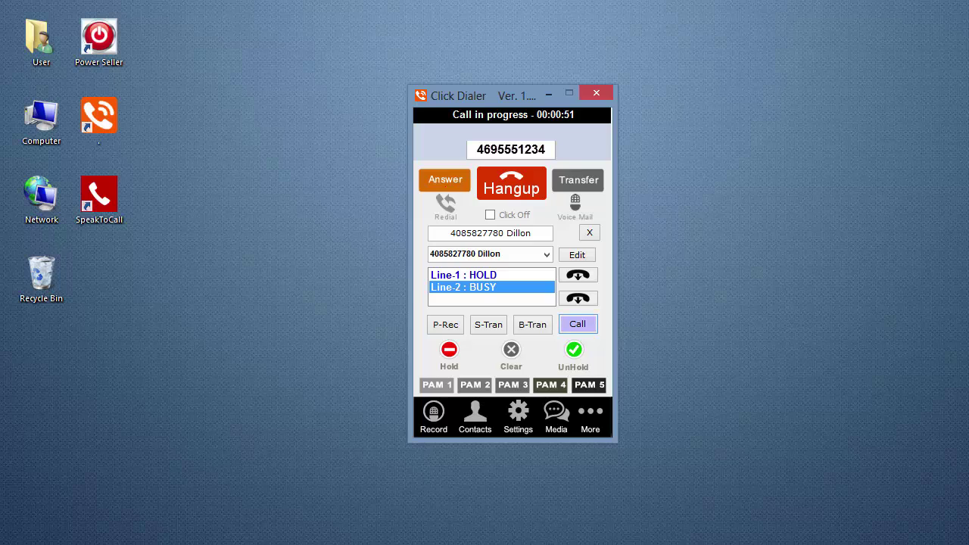
Unhold Line-1 to conference both lines, then hang up
click(501, 276)
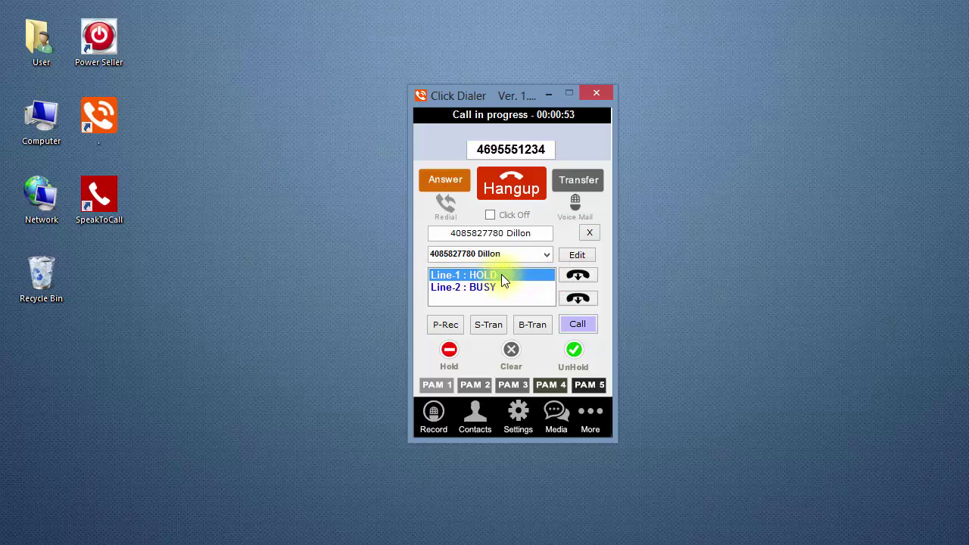
click(573, 350)
click(510, 185)
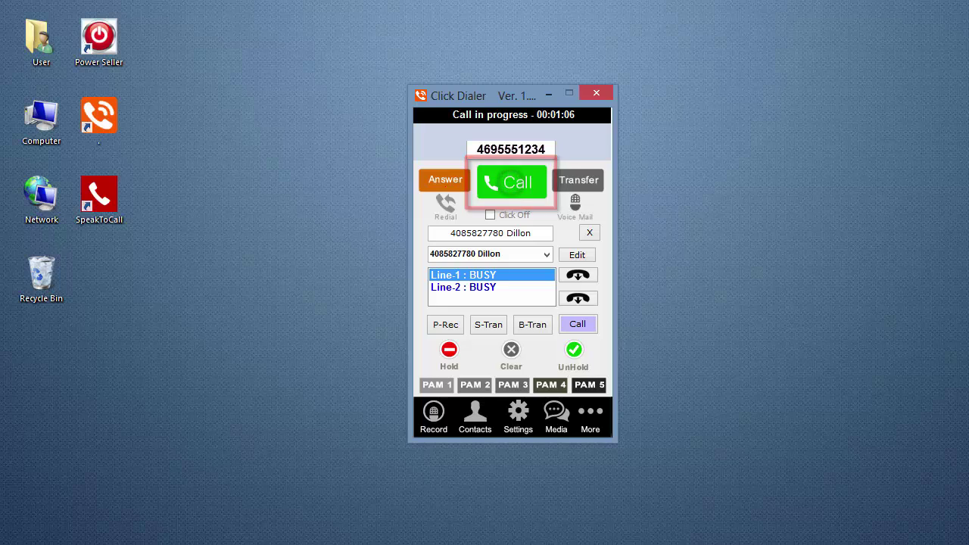